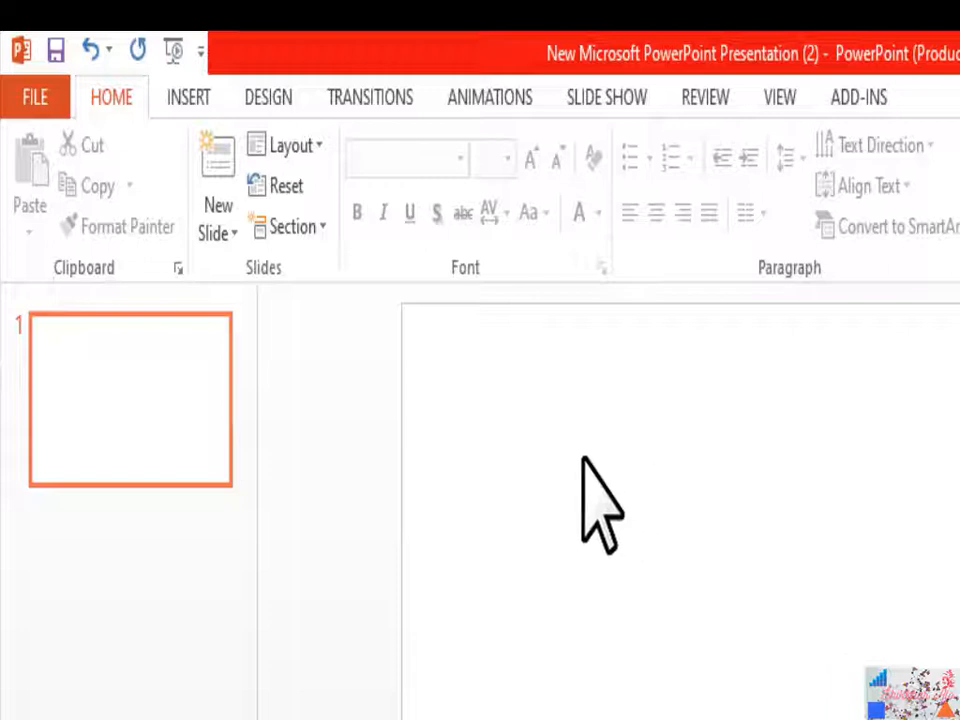
Step: Insert picture 001 from the PICTUR MADRASHA folder on New Volume (E:) onto the blank slide
{"action": "left_click", "coordinate": [180, 96]}
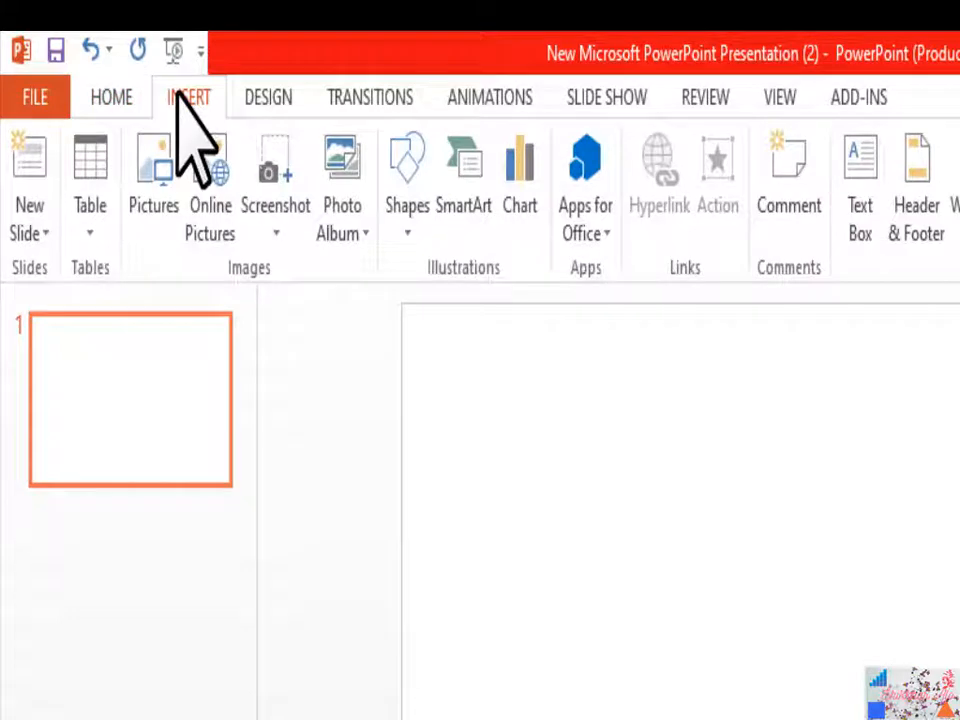
{"action": "left_click", "coordinate": [155, 190]}
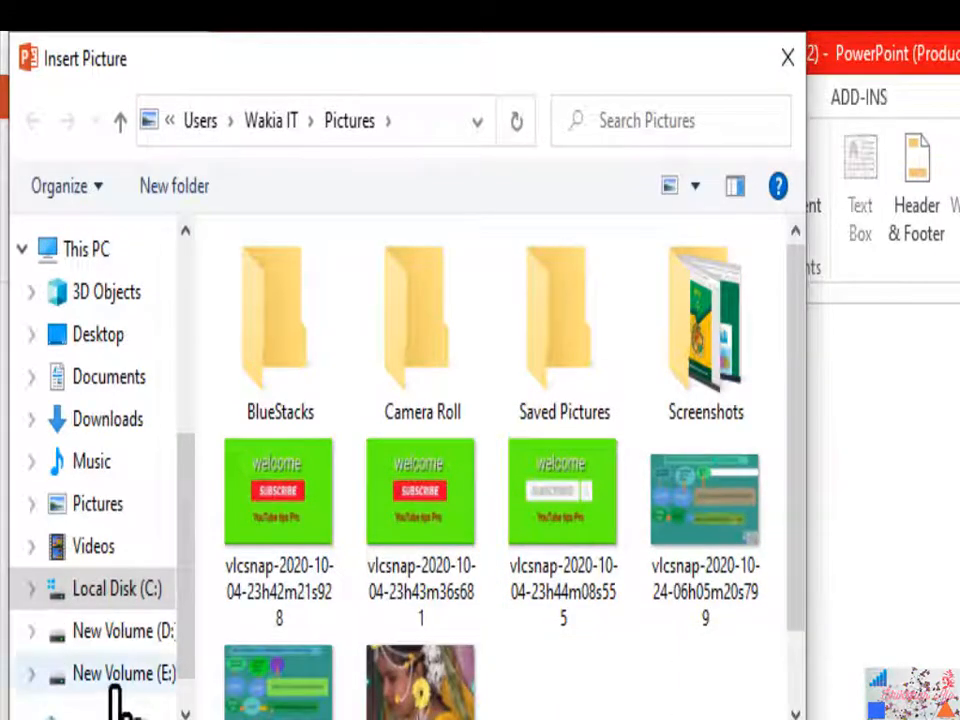
{"action": "left_click", "coordinate": [120, 673]}
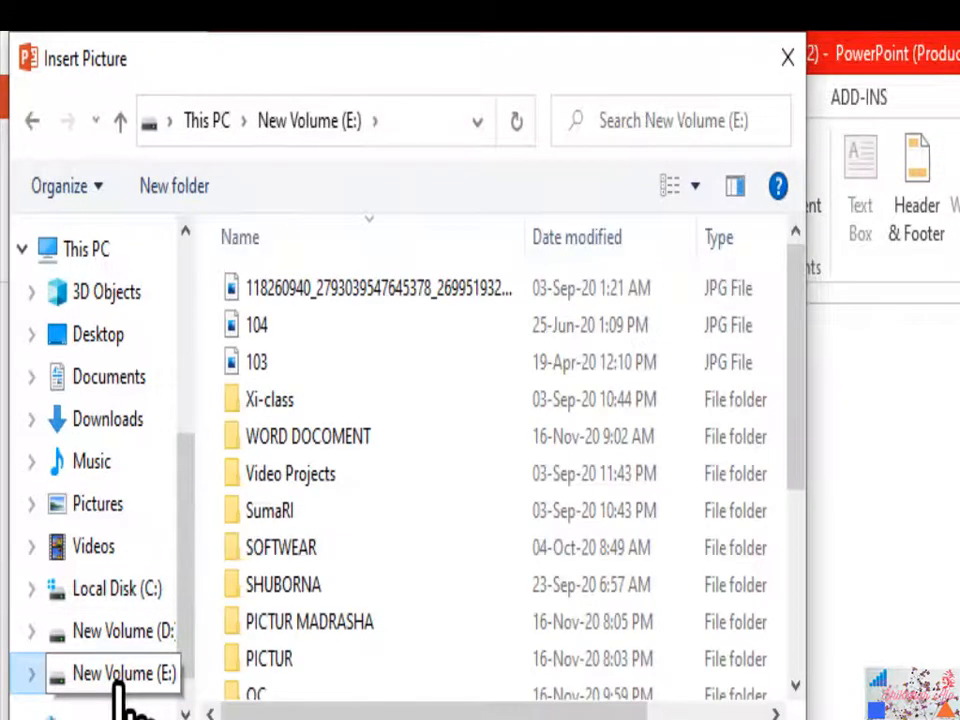
{"action": "left_click", "coordinate": [255, 690]}
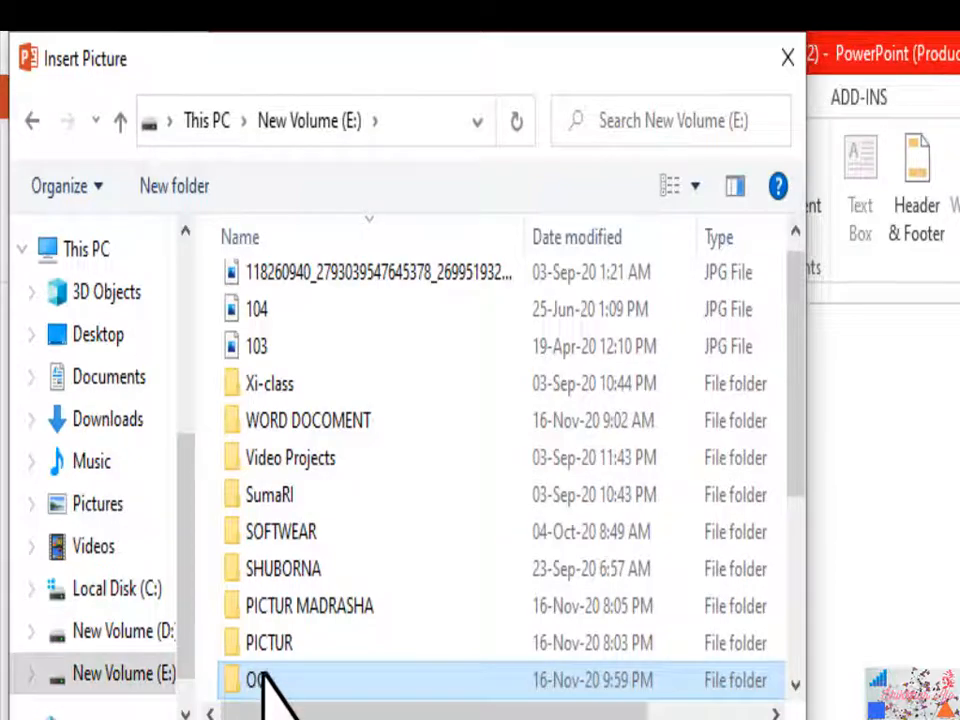
{"action": "double_click", "coordinate": [298, 610]}
{"action": "left_click", "coordinate": [572, 400]}
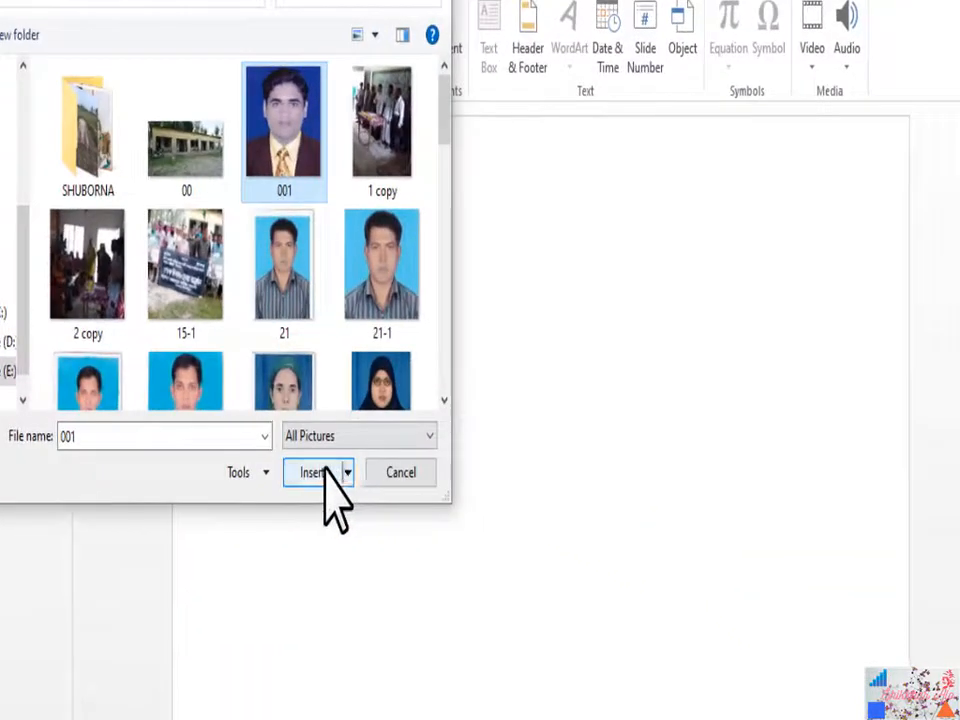
{"action": "left_click", "coordinate": [318, 472]}
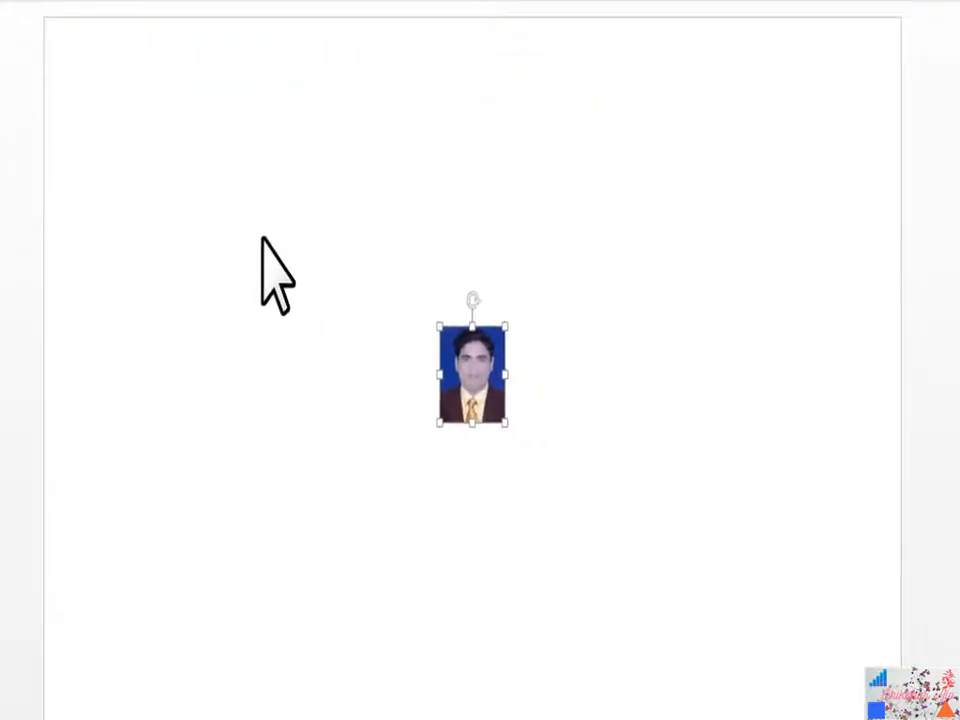
Step: Enlarge the inserted portrait picture to a height and width of 3.2"
{"action": "mouse_move", "coordinate": [477, 379]}
{"action": "left_mouse_down"}
{"action": "mouse_move", "coordinate": [474, 388]}
{"action": "mouse_move", "coordinate": [486, 369]}
{"action": "left_mouse_up"}
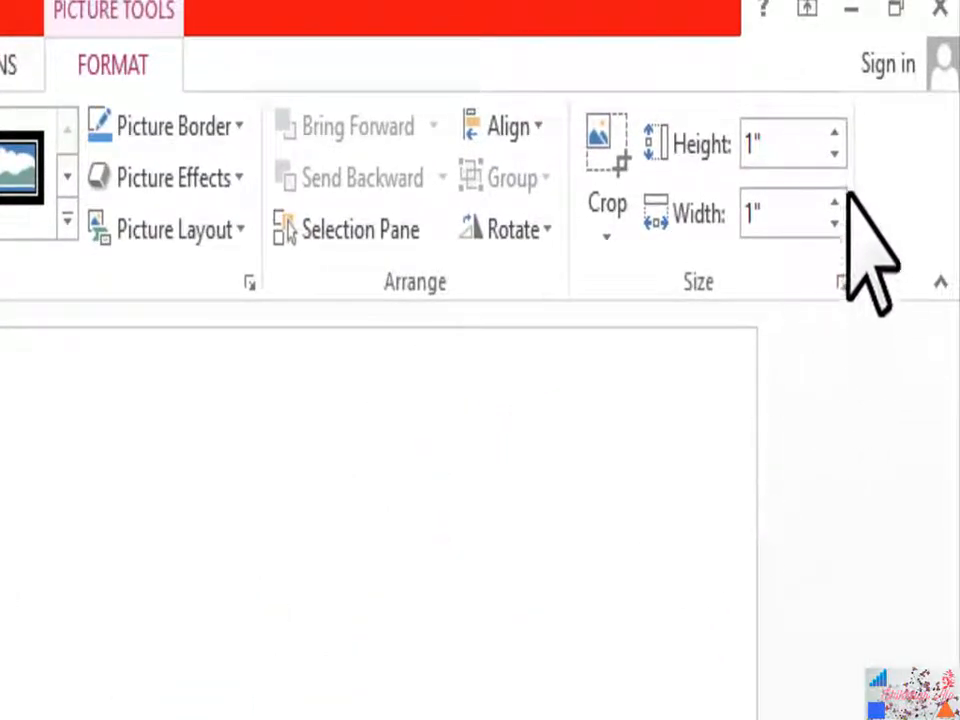
{"action": "left_click", "coordinate": [834, 132]}
{"action": "left_click", "coordinate": [834, 132]}
{"action": "left_click", "coordinate": [834, 132]}
{"action": "left_click", "coordinate": [834, 132]}
{"action": "left_click", "coordinate": [834, 132]}
{"action": "left_click", "coordinate": [834, 132]}
{"action": "left_click", "coordinate": [834, 132]}
{"action": "left_click", "coordinate": [834, 132]}
{"action": "left_click", "coordinate": [834, 132]}
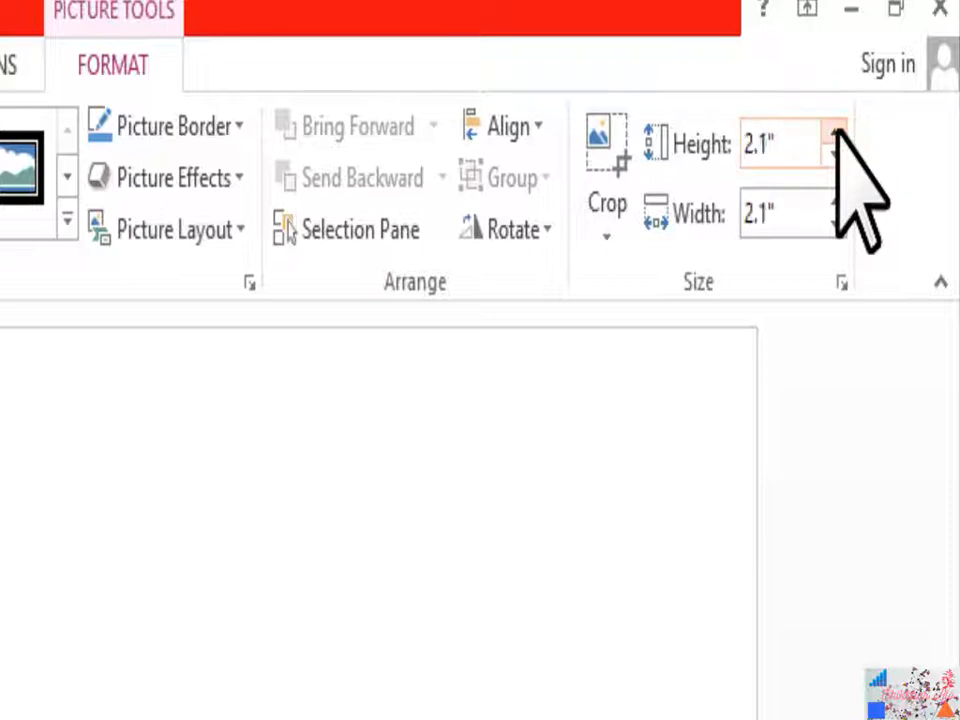
{"action": "left_click", "coordinate": [834, 132]}
{"action": "left_click", "coordinate": [834, 132]}
{"action": "left_click", "coordinate": [834, 132]}
{"action": "left_click", "coordinate": [834, 132]}
{"action": "left_click", "coordinate": [834, 132]}
{"action": "left_click", "coordinate": [834, 132]}
{"action": "left_click", "coordinate": [834, 132]}
{"action": "left_click", "coordinate": [834, 132]}
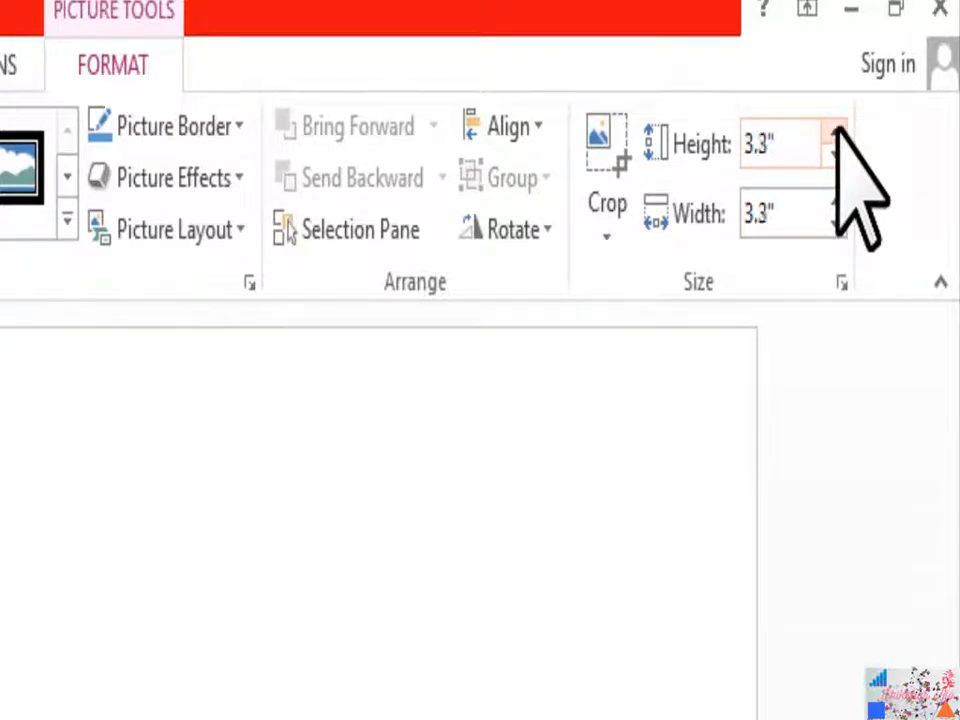
{"action": "left_click", "coordinate": [836, 223]}
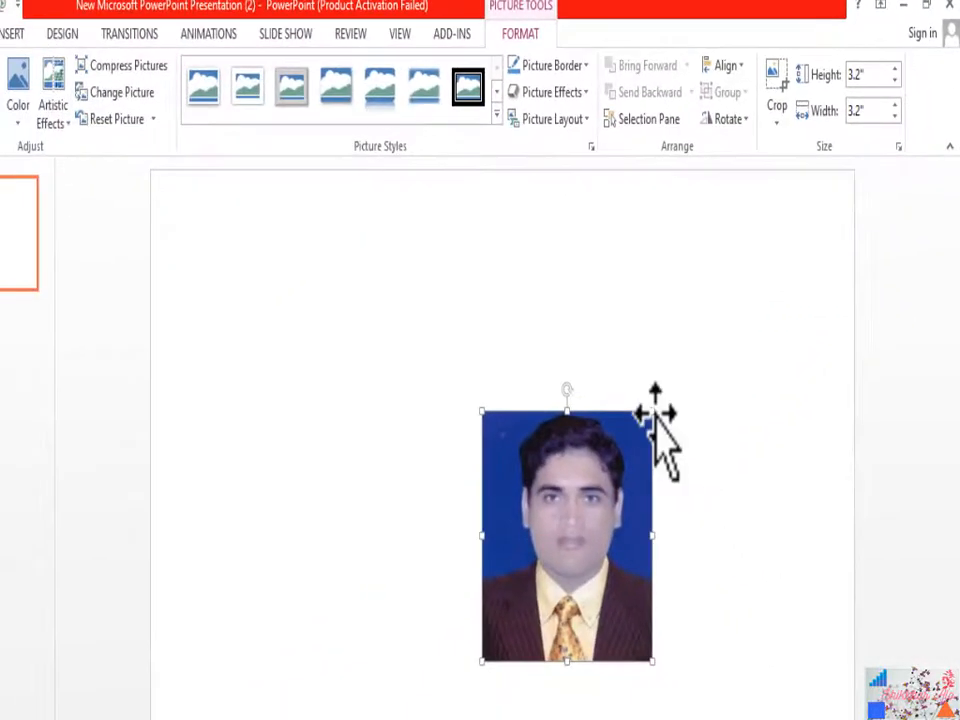
Step: Scale the portrait down slightly to 3.12" by 3.12" and move it up toward the middle of the slide
{"action": "mouse_move", "coordinate": [655, 415]}
{"action": "left_mouse_down"}
{"action": "mouse_move", "coordinate": [641, 419]}
{"action": "mouse_move", "coordinate": [649, 423]}
{"action": "left_mouse_up"}
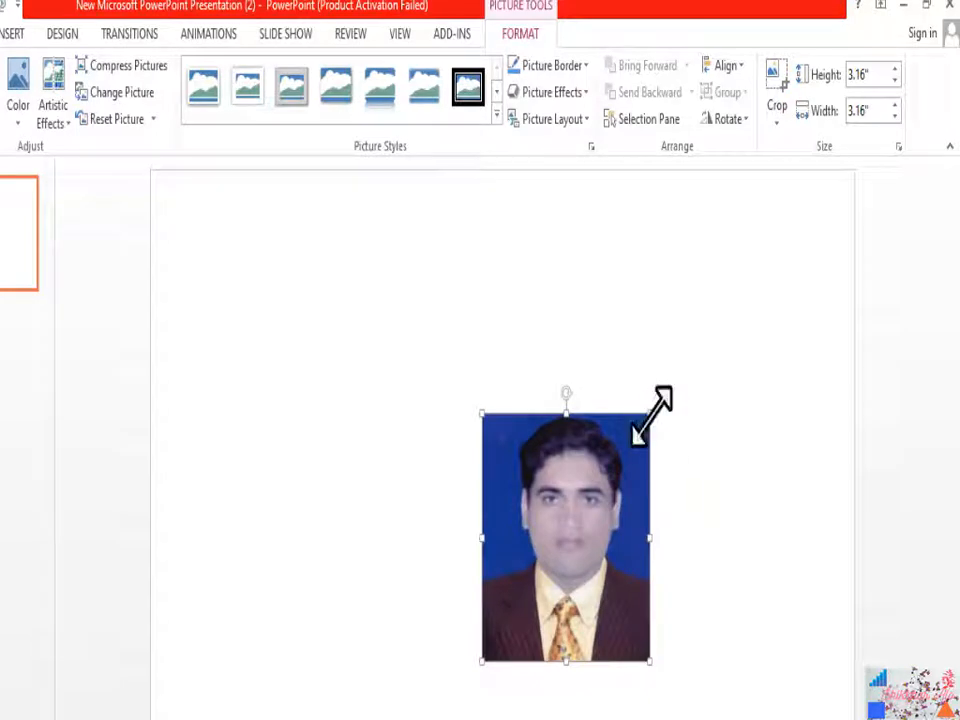
{"action": "left_click_drag", "start_coordinate": [650, 412], "coordinate": [602, 453]}
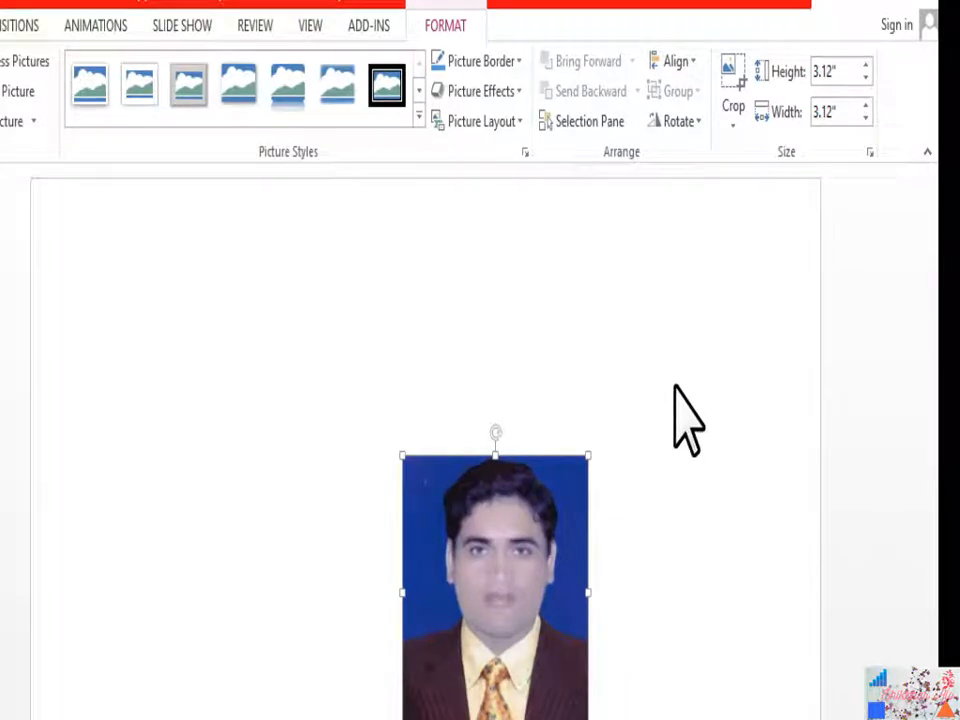
{"action": "left_click_drag", "start_coordinate": [527, 589], "coordinate": [516, 505]}
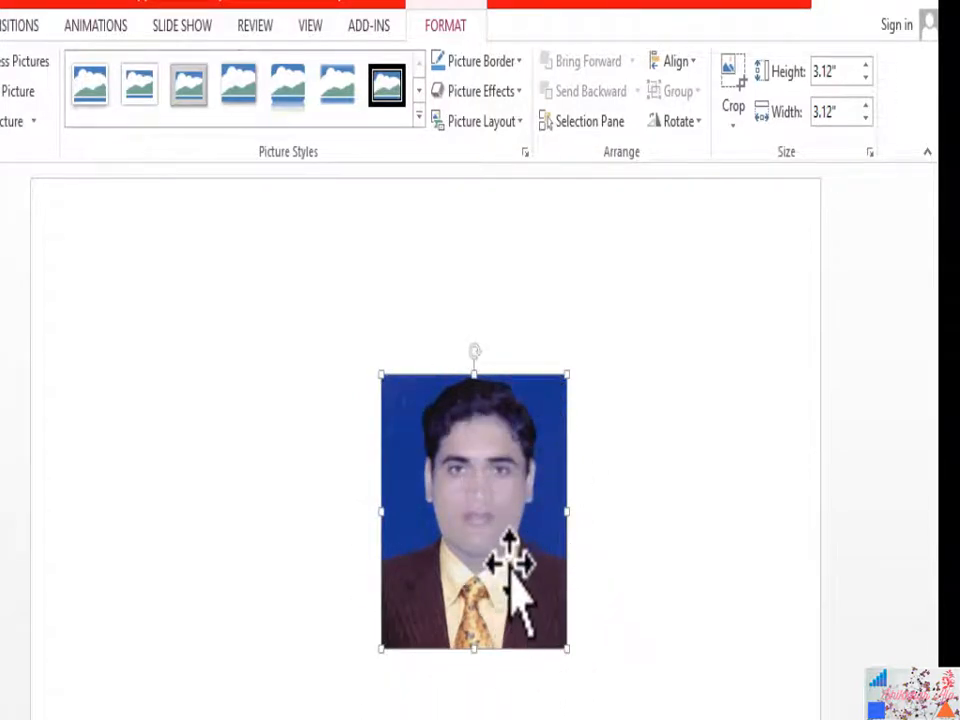
{"action": "left_click_drag", "start_coordinate": [493, 530], "coordinate": [471, 490]}
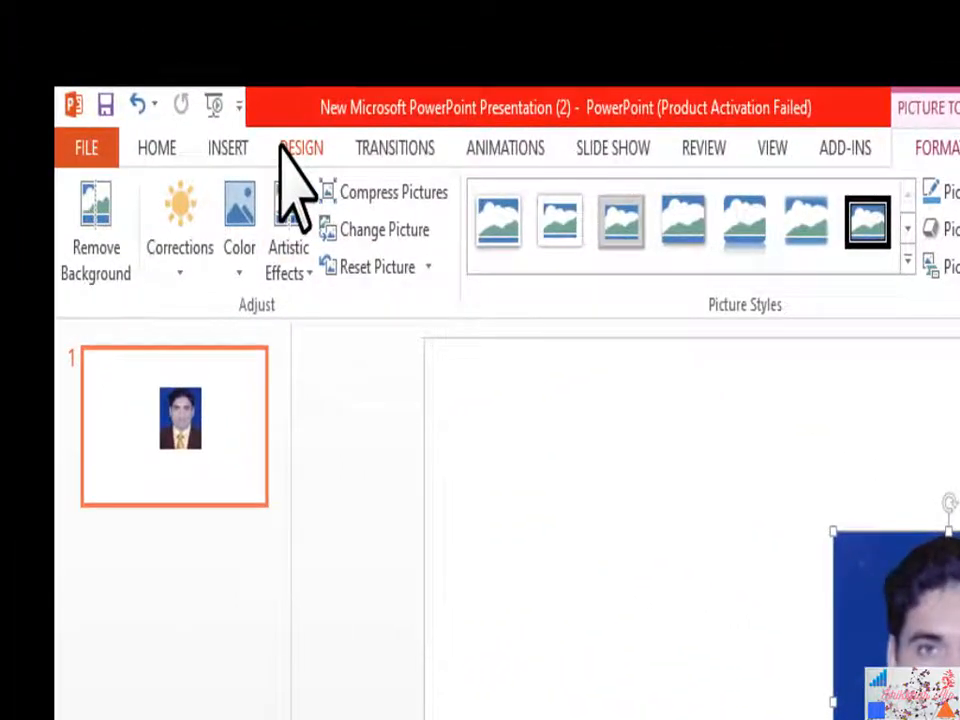
Step: Open the custom slide size settings and set the slide width to 3.2 in
{"action": "left_click", "coordinate": [281, 148]}
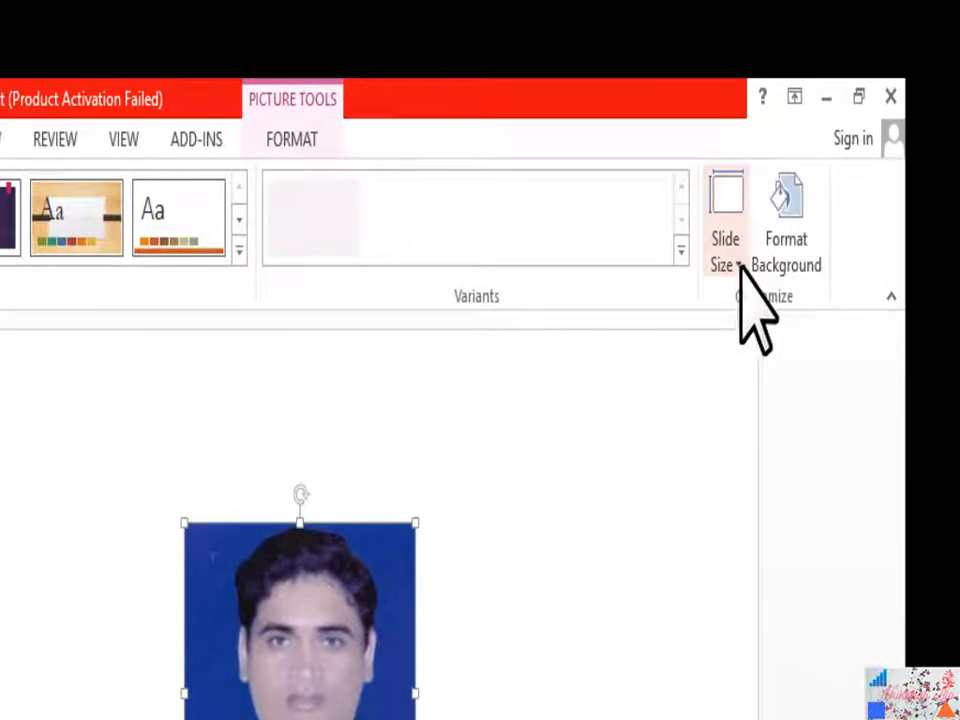
{"action": "left_click", "coordinate": [738, 264]}
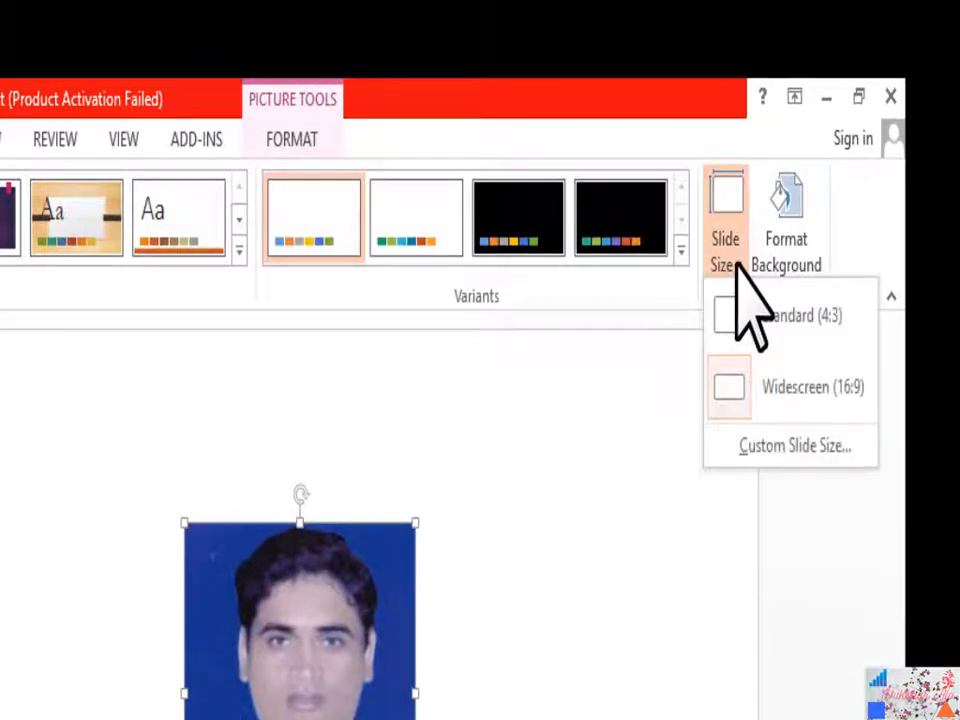
{"action": "left_click", "coordinate": [791, 448]}
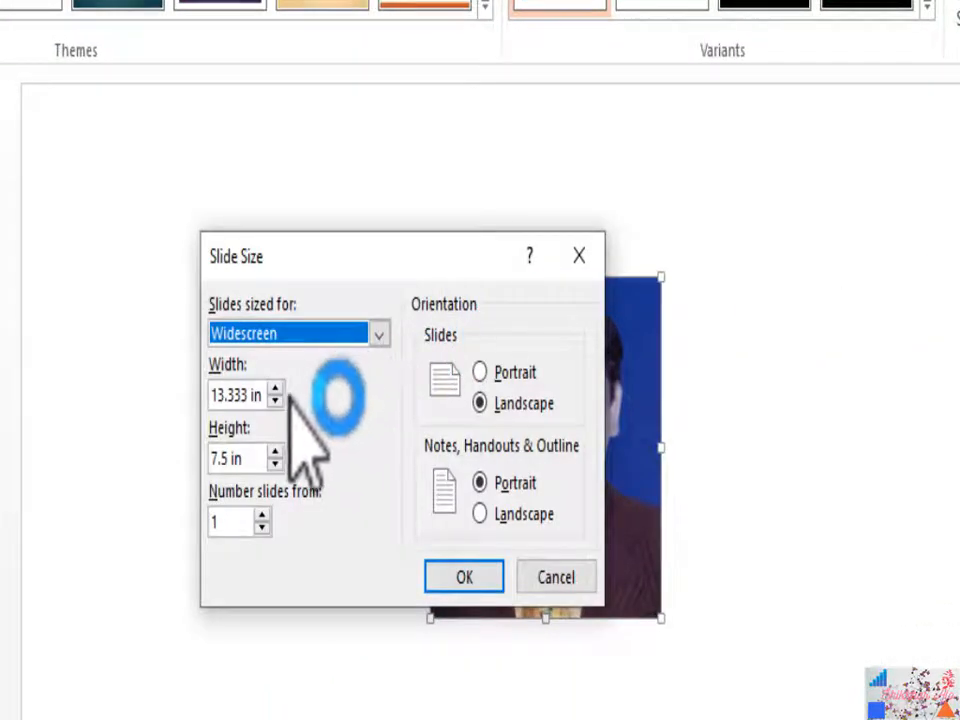
{"action": "left_click", "coordinate": [276, 400]}
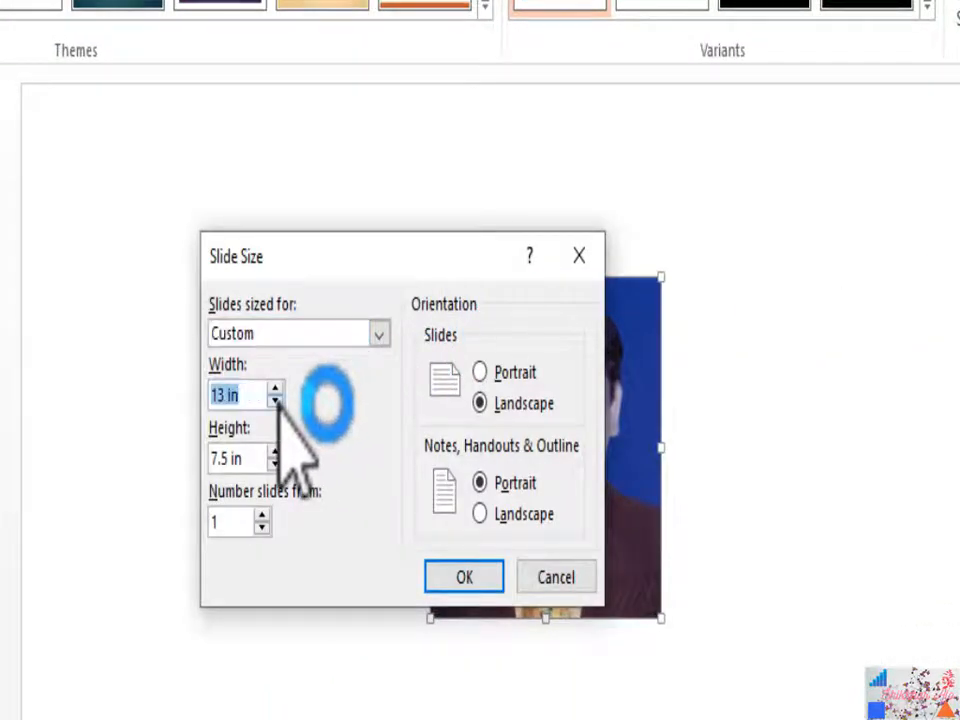
{"action": "left_click", "coordinate": [276, 401]}
{"action": "left_click", "coordinate": [276, 401]}
{"action": "left_click", "coordinate": [275, 401]}
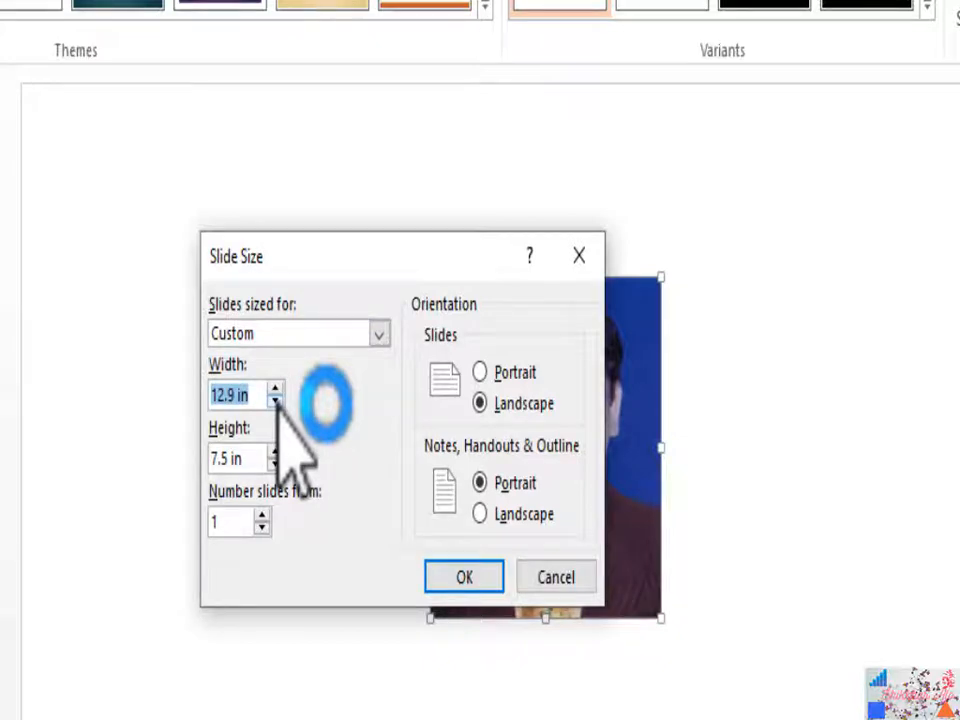
{"action": "left_click", "coordinate": [275, 401]}
{"action": "left_click", "coordinate": [275, 401]}
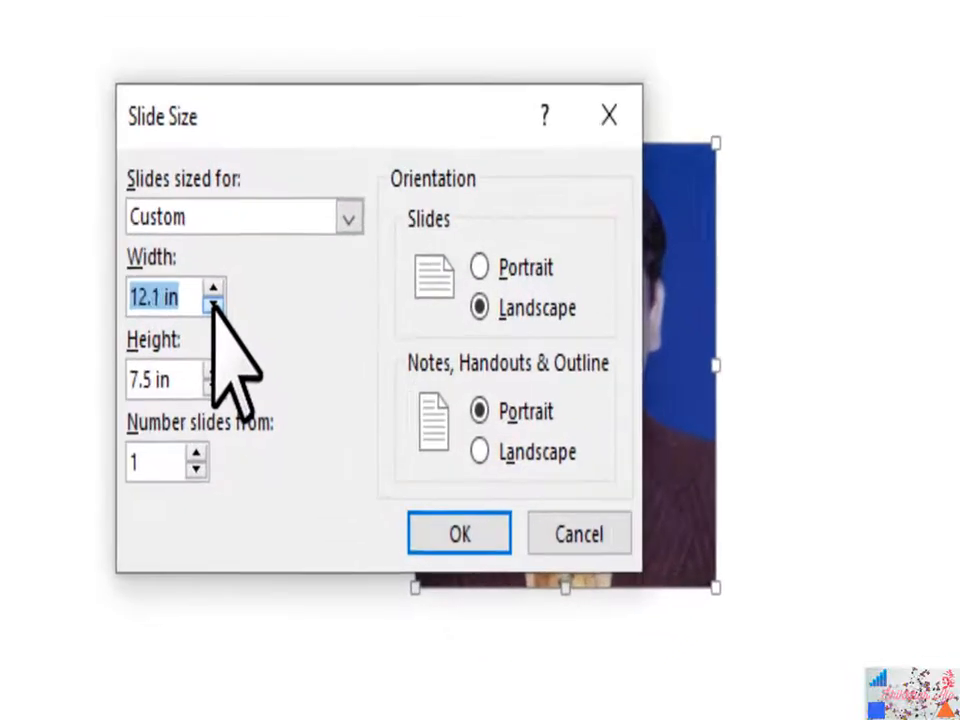
{"action": "left_click", "coordinate": [213, 304]}
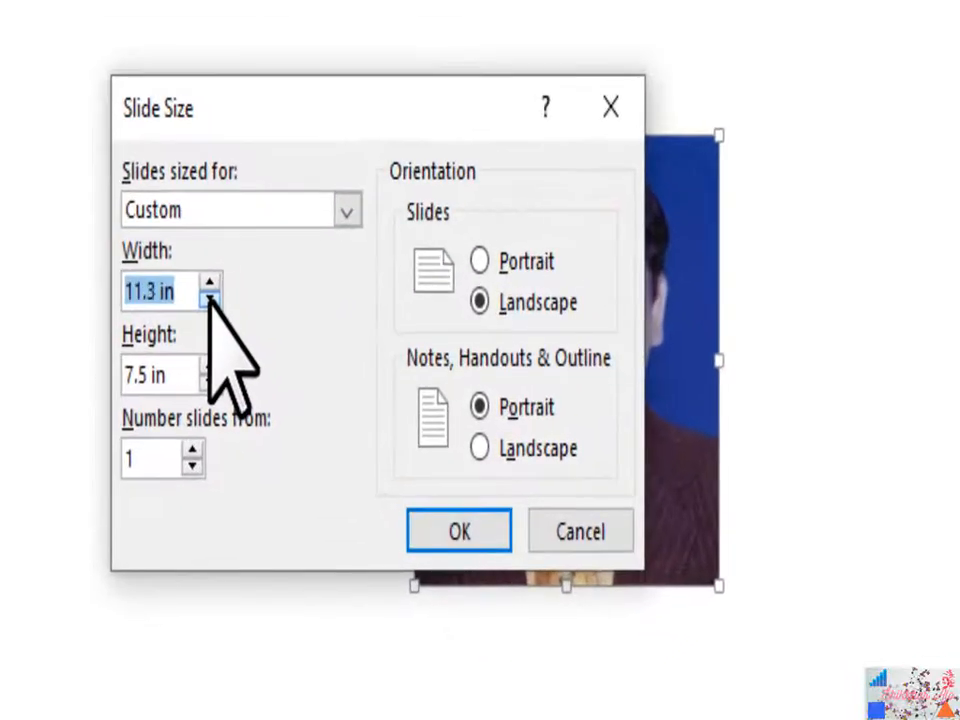
{"action": "left_click", "coordinate": [213, 304]}
{"action": "left_click", "coordinate": [210, 300]}
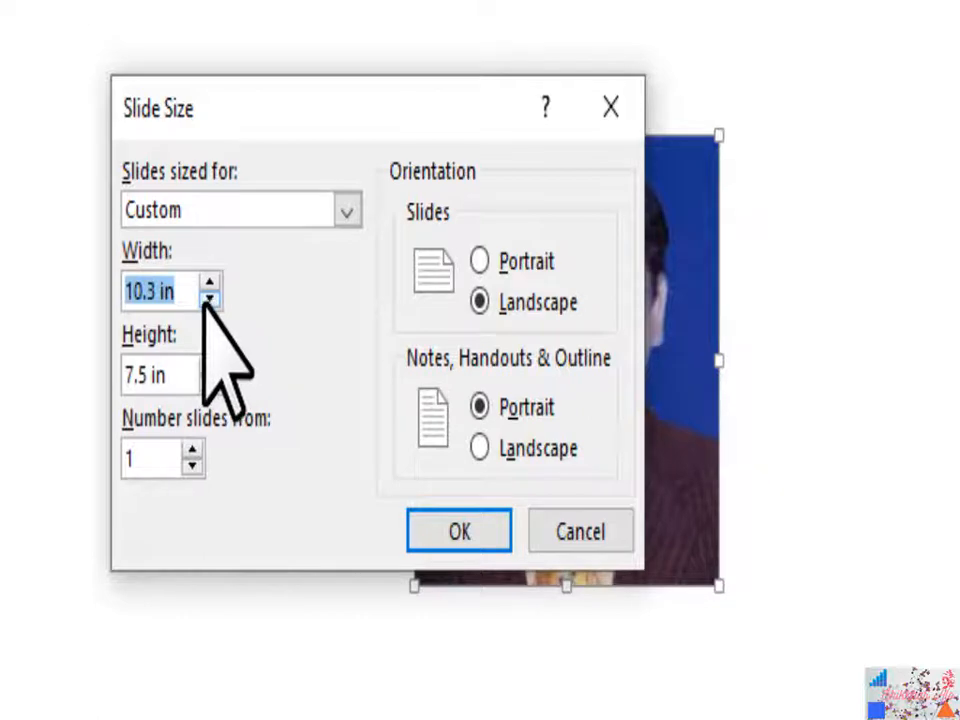
{"action": "left_click", "coordinate": [209, 299]}
{"action": "left_click", "coordinate": [209, 299]}
{"action": "left_click", "coordinate": [209, 299]}
{"action": "left_click", "coordinate": [209, 299]}
{"action": "left_click", "coordinate": [209, 299]}
{"action": "left_click", "coordinate": [209, 299]}
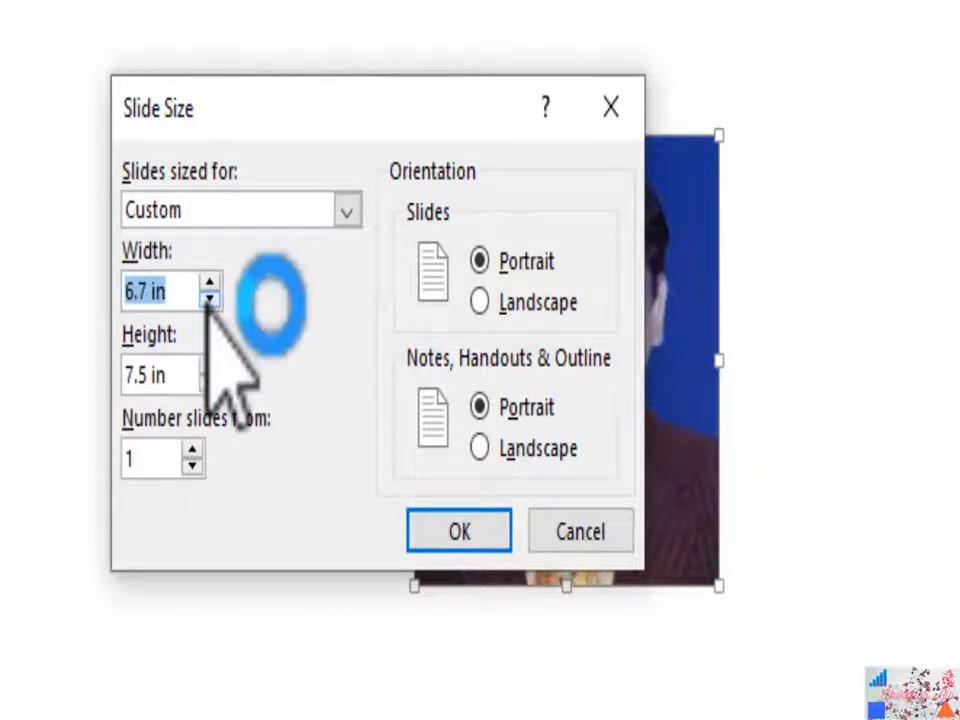
{"action": "left_click", "coordinate": [209, 299]}
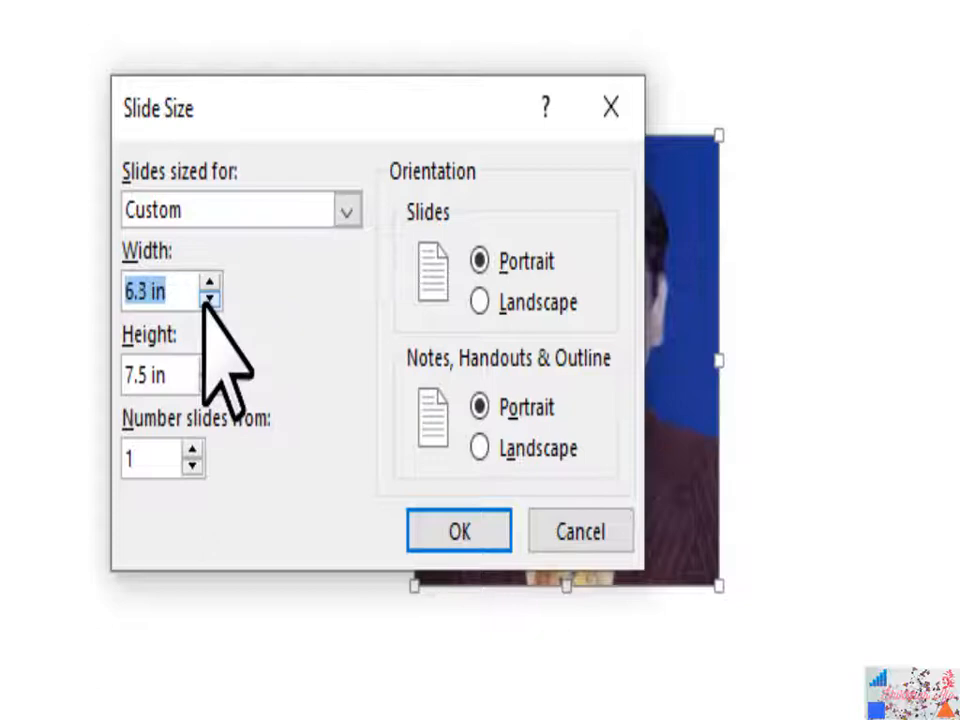
{"action": "left_click", "coordinate": [209, 299]}
{"action": "left_click", "coordinate": [209, 299]}
{"action": "left_click", "coordinate": [209, 299]}
{"action": "left_click", "coordinate": [209, 299]}
{"action": "left_click", "coordinate": [209, 299]}
{"action": "left_click", "coordinate": [209, 299]}
{"action": "left_click", "coordinate": [209, 299]}
Step: Set the slide height to 3.2 in
{"action": "left_click", "coordinate": [209, 382]}
{"action": "left_click", "coordinate": [209, 382]}
{"action": "left_click", "coordinate": [209, 382]}
{"action": "left_click", "coordinate": [209, 382]}
{"action": "left_click", "coordinate": [209, 382]}
{"action": "left_click", "coordinate": [209, 382]}
{"action": "left_click", "coordinate": [209, 382]}
{"action": "left_click", "coordinate": [209, 382]}
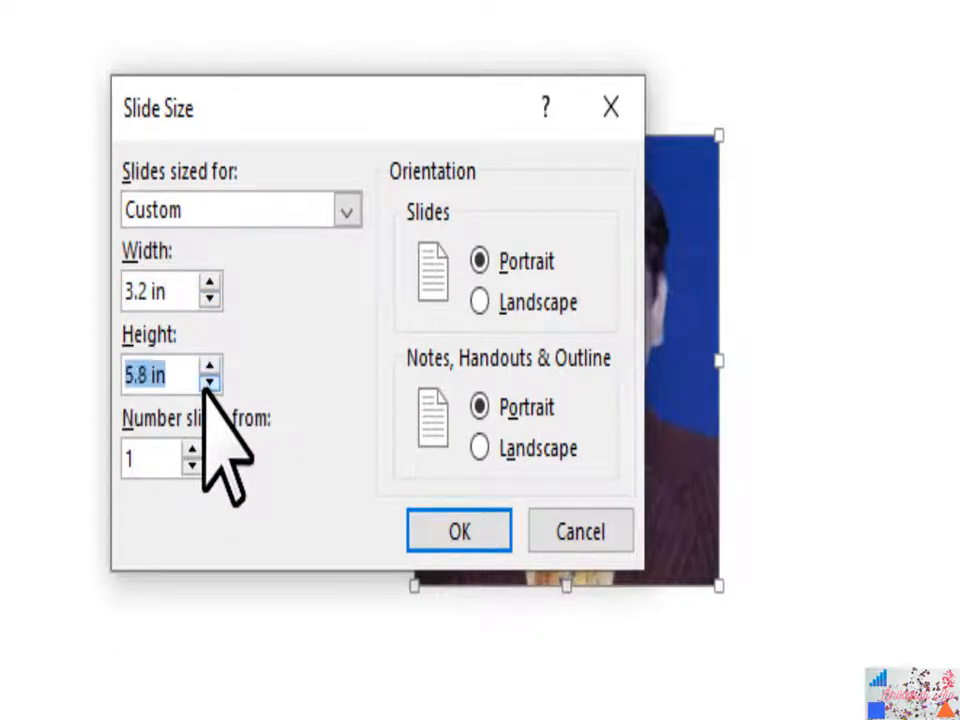
{"action": "left_click", "coordinate": [209, 382]}
{"action": "left_click", "coordinate": [209, 382]}
{"action": "left_click", "coordinate": [209, 382]}
{"action": "left_click", "coordinate": [209, 382]}
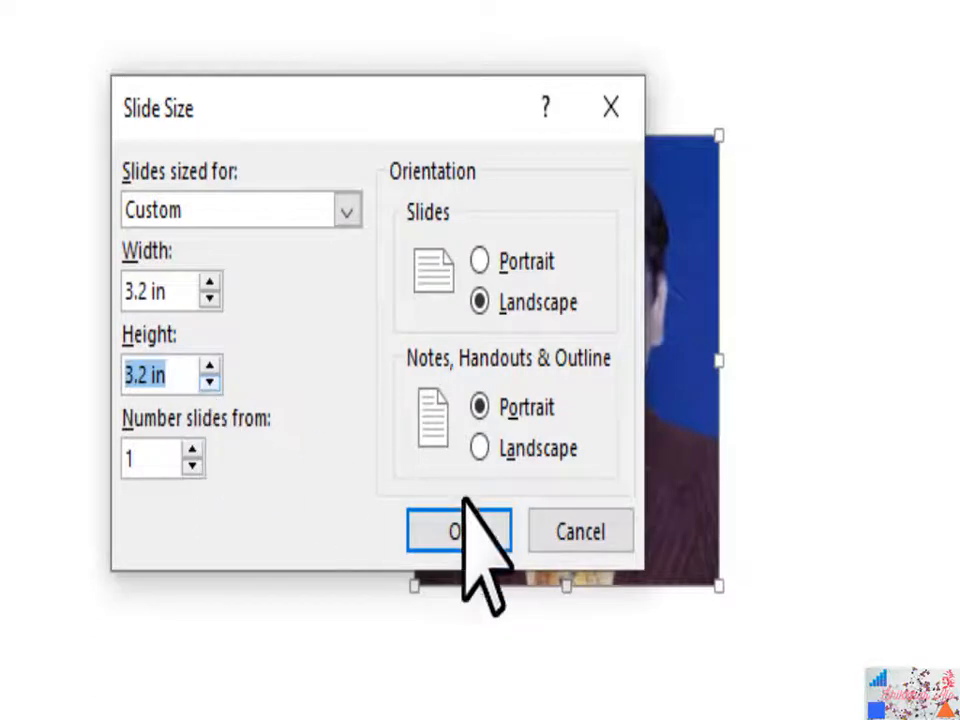
Step: Set notes, handouts and outline to Landscape and apply the new slide size with Ensure Fit scaling
{"action": "left_click", "coordinate": [479, 448]}
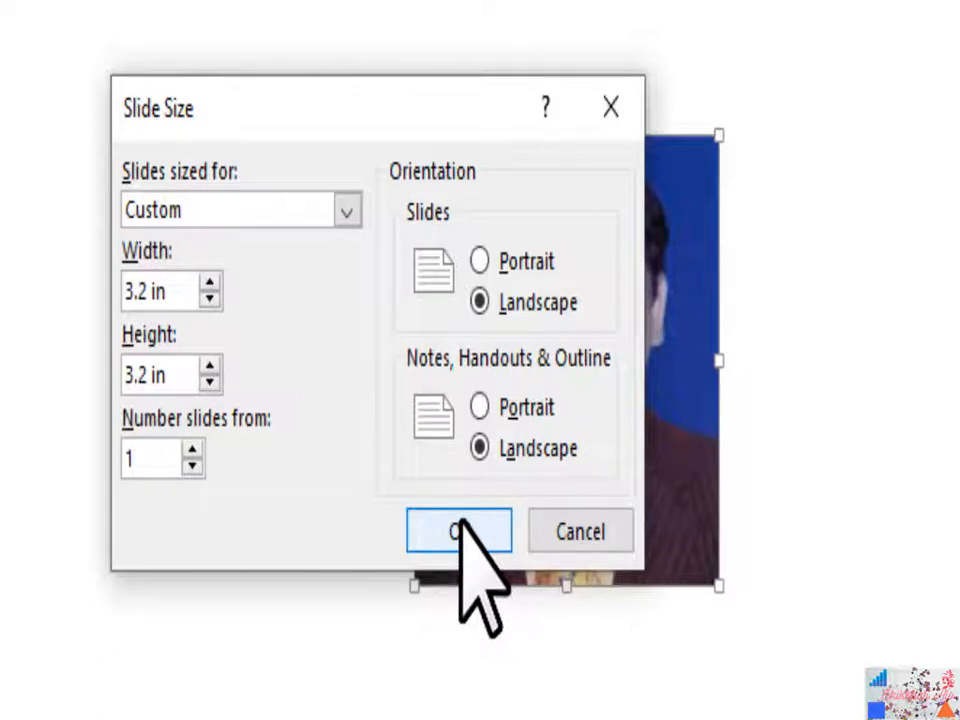
{"action": "left_click", "coordinate": [463, 523]}
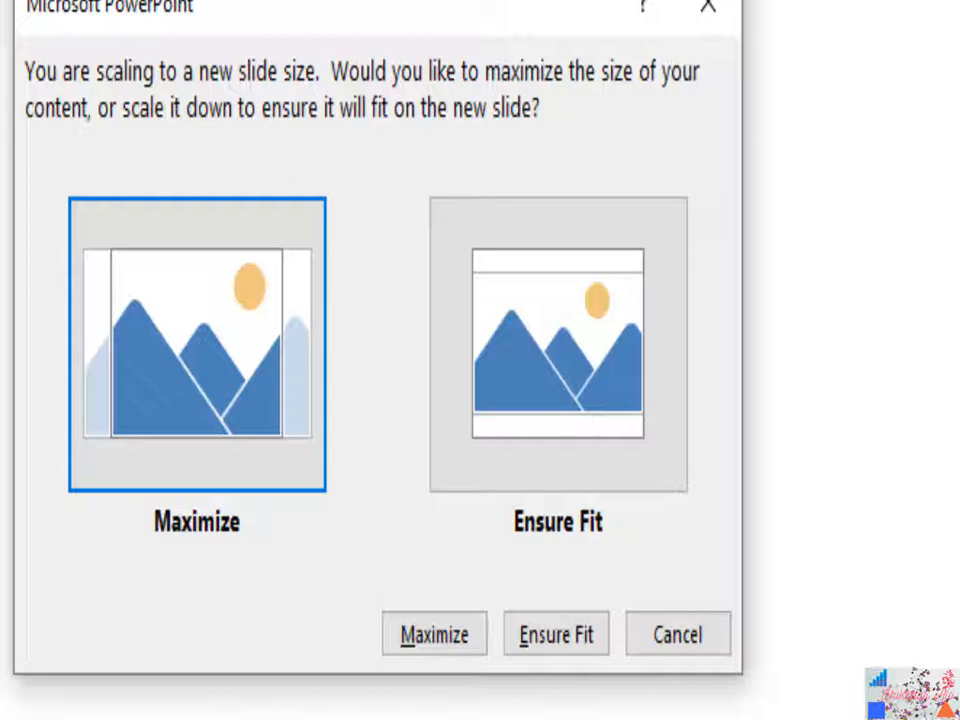
{"action": "left_click", "coordinate": [554, 346]}
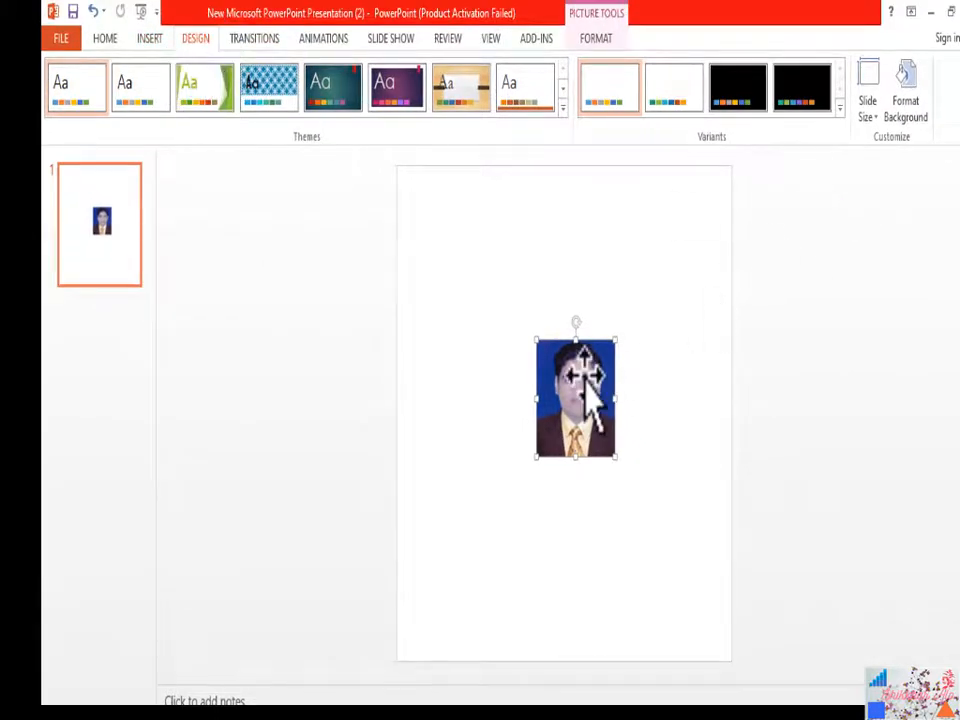
Step: Enlarge the portrait from its corners so that it fills the entire slide
{"action": "left_click", "coordinate": [597, 38]}
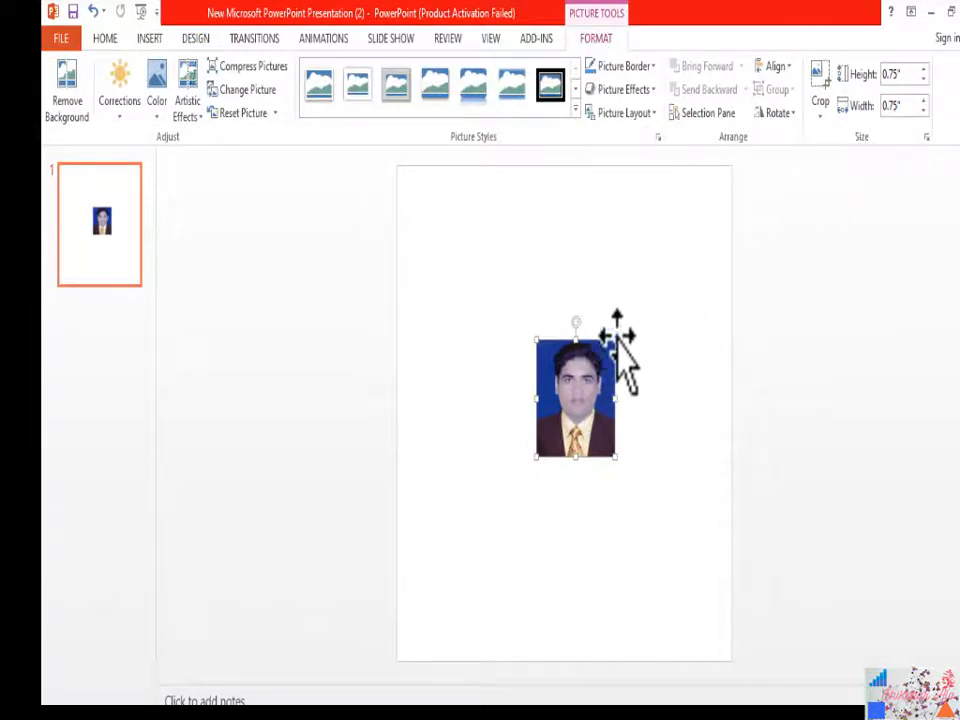
{"action": "left_click_drag", "start_coordinate": [615, 340], "coordinate": [727, 223]}
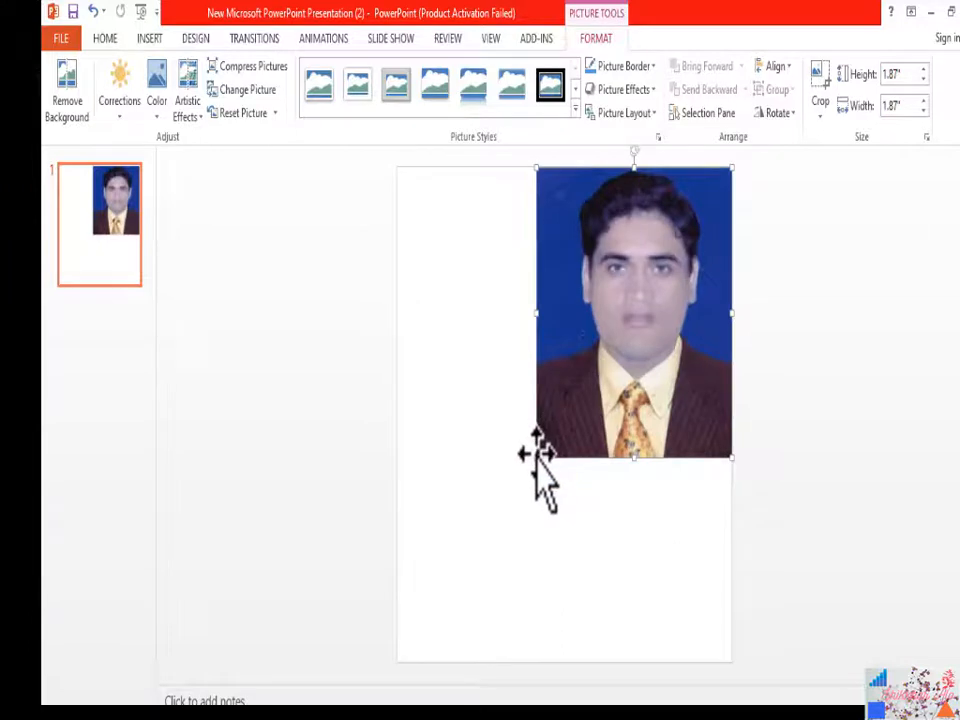
{"action": "left_click_drag", "start_coordinate": [536, 455], "coordinate": [400, 692]}
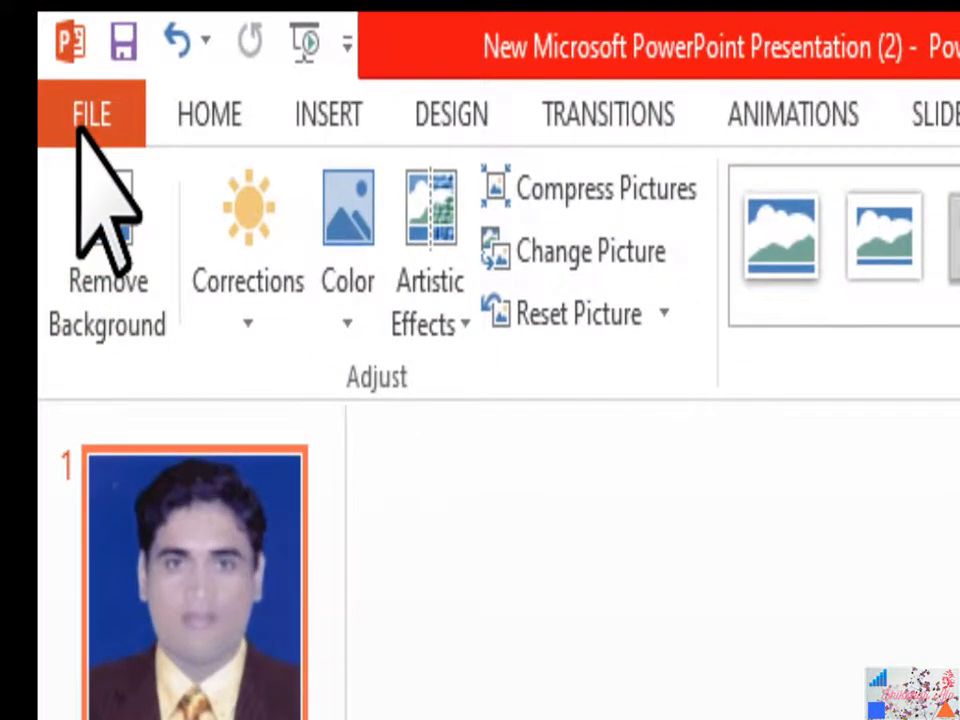
Step: Export only the current slide to the Desktop in JPEG File Interchange Format and select the exported image there
{"action": "left_click", "coordinate": [85, 118]}
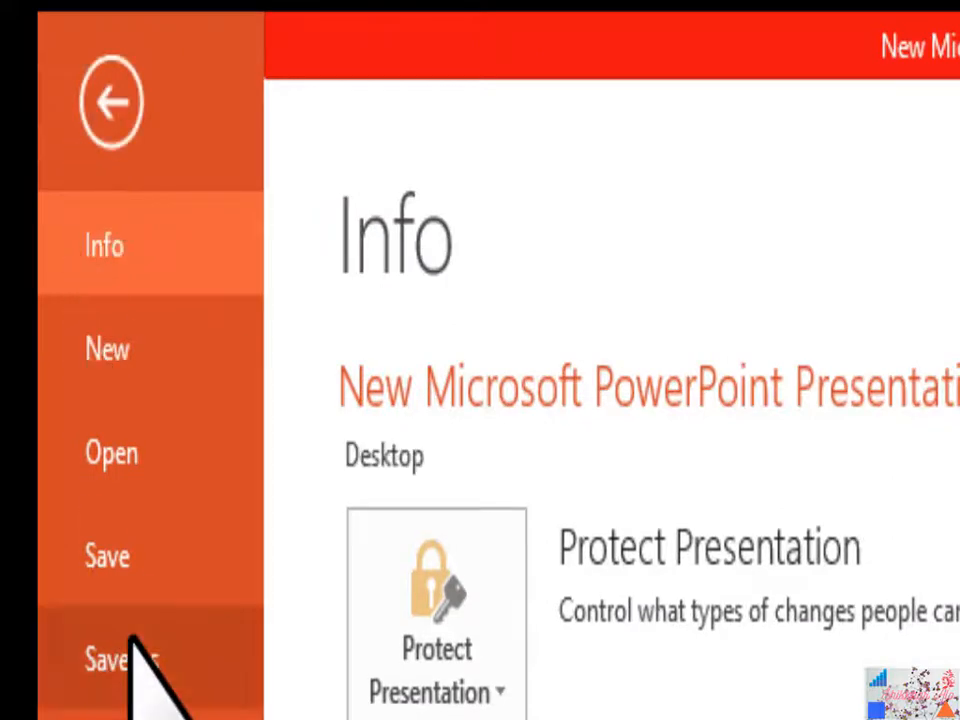
{"action": "left_click", "coordinate": [130, 645]}
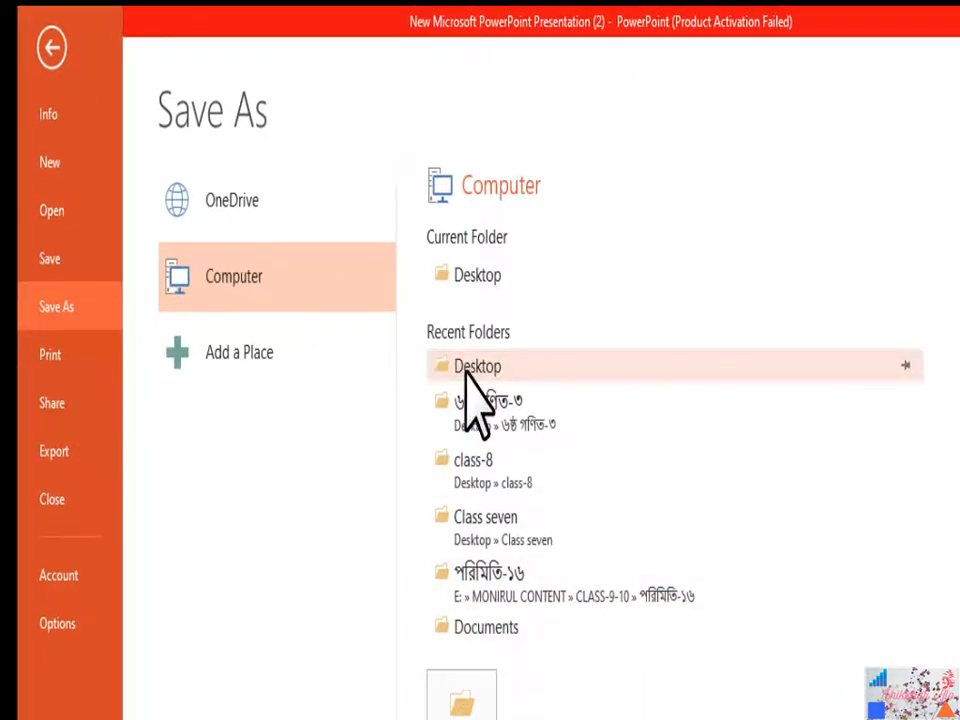
{"action": "left_click", "coordinate": [464, 370]}
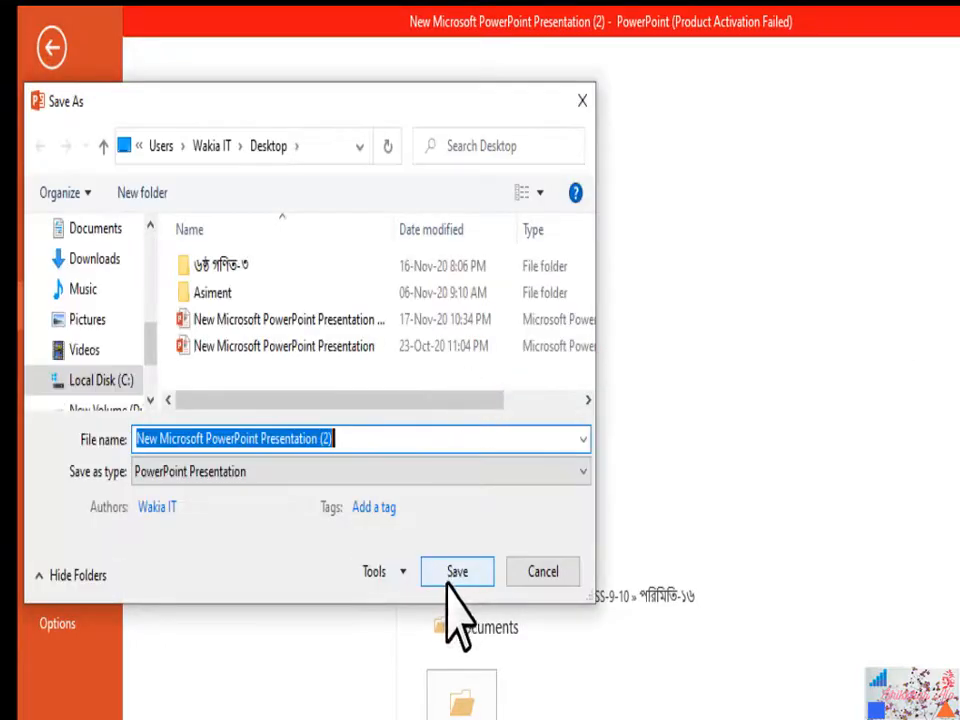
{"action": "left_click", "coordinate": [212, 478]}
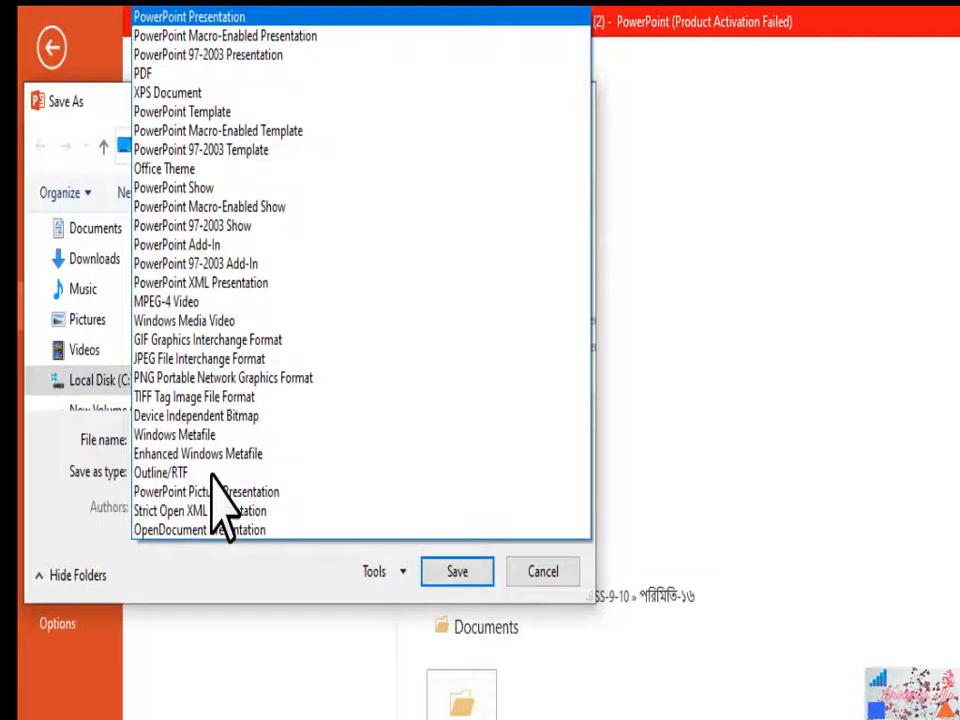
{"action": "left_click", "coordinate": [187, 362]}
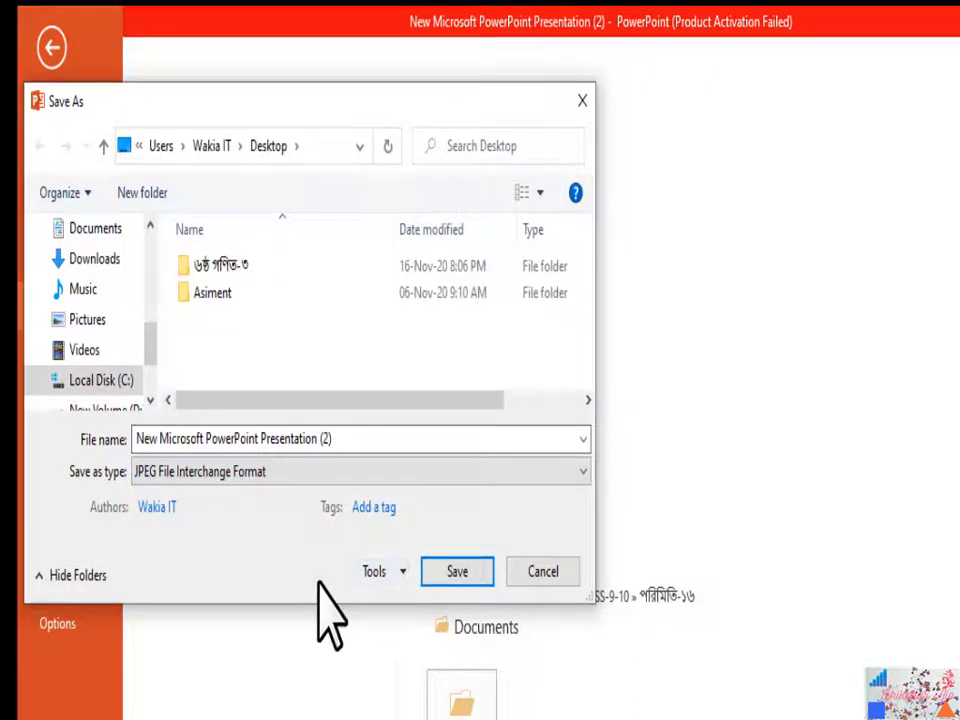
{"action": "left_click", "coordinate": [452, 574]}
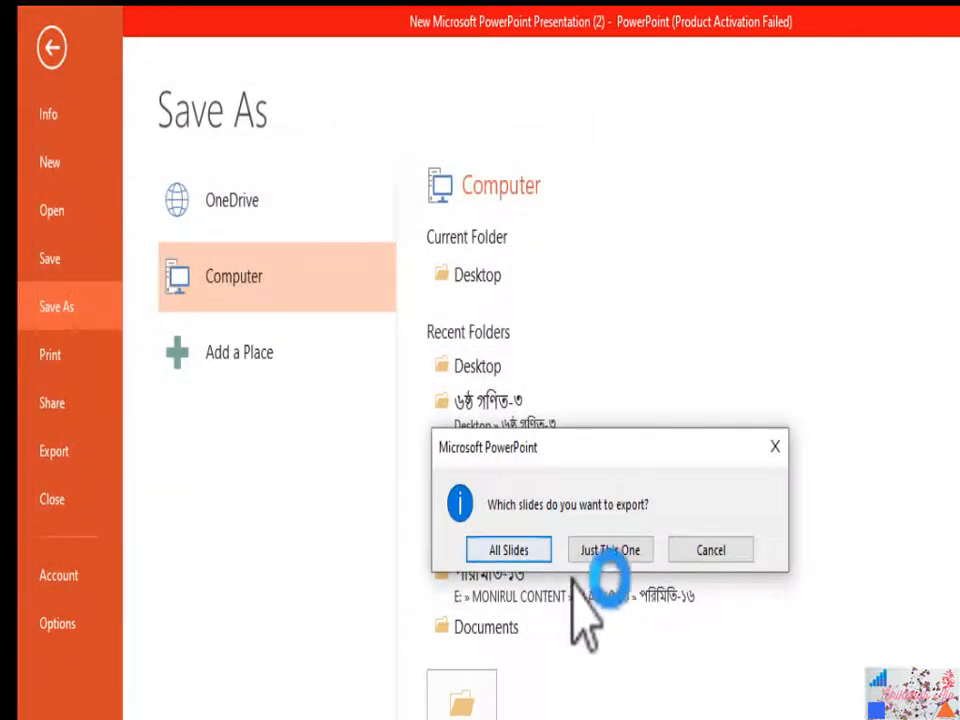
{"action": "left_click", "coordinate": [596, 552]}
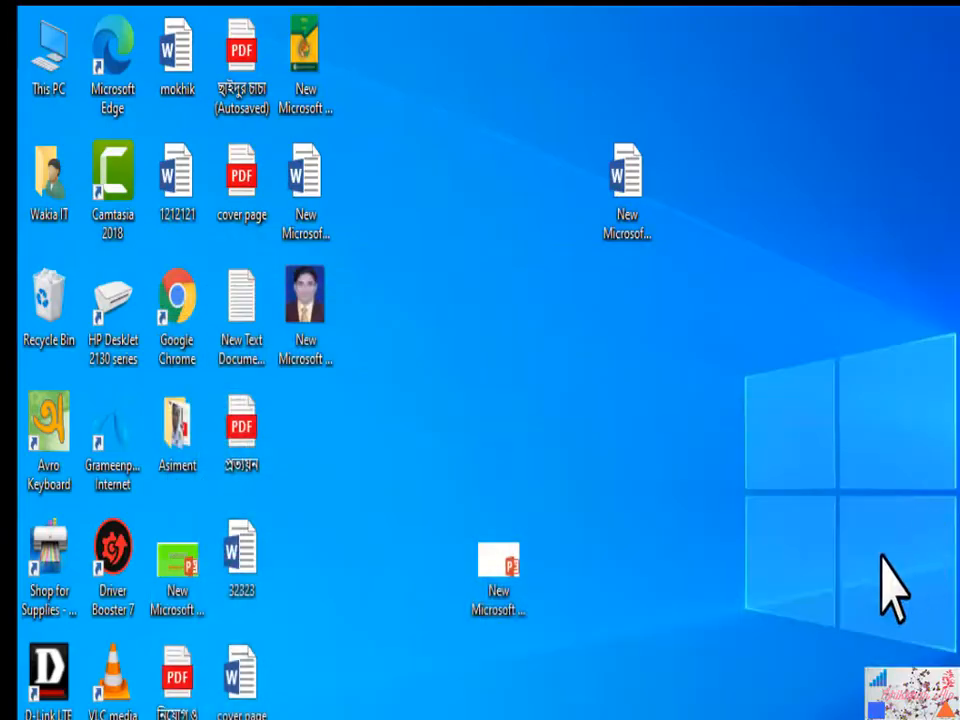
{"action": "left_click", "coordinate": [319, 295]}
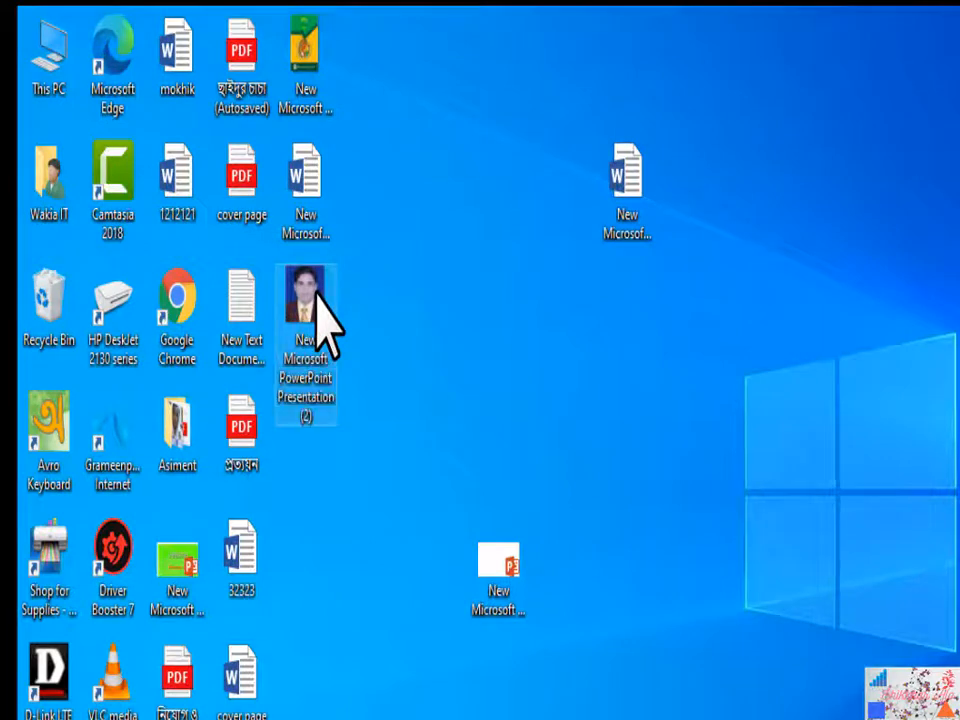